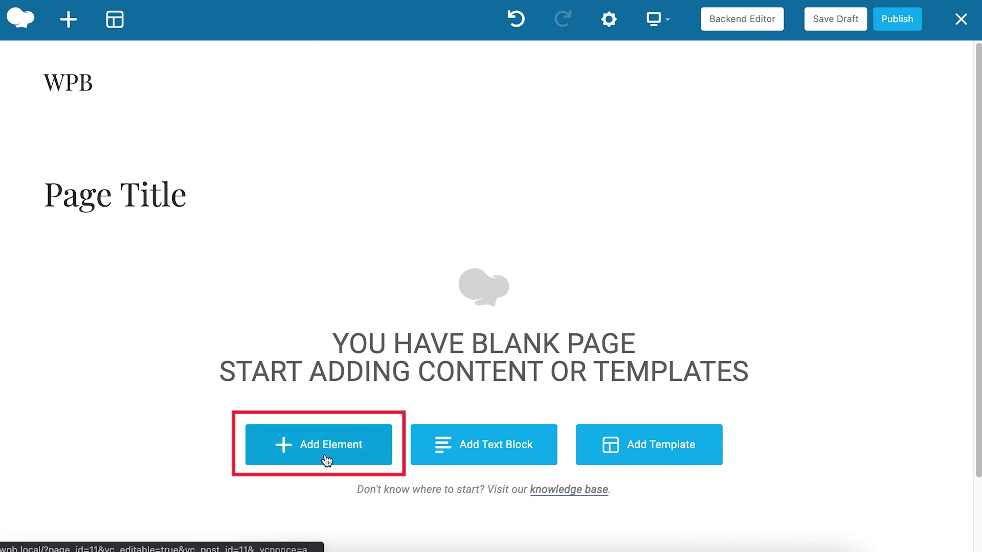
Add a Row element from the Add Element list to the blank page
click(68, 19)
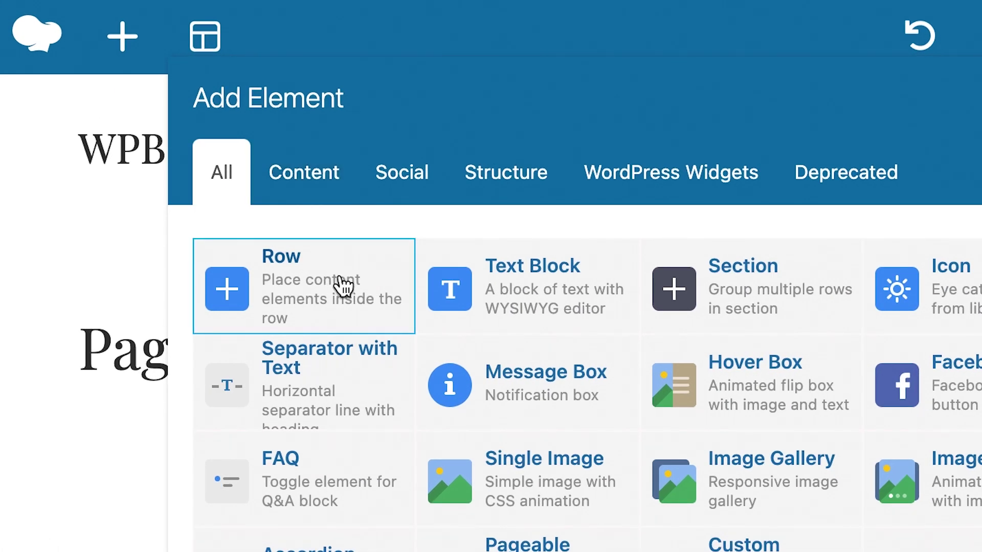
click(347, 288)
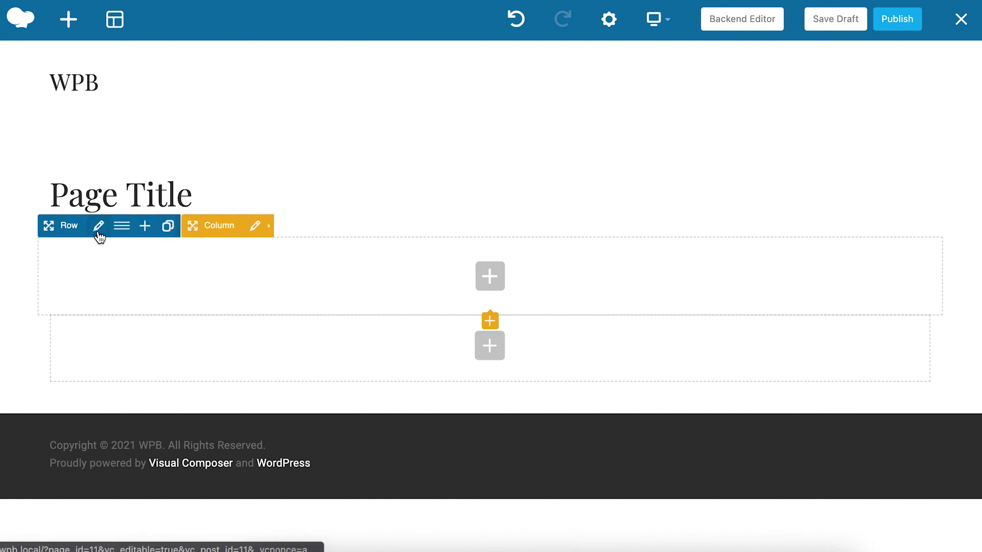
mouse_move(69, 225)
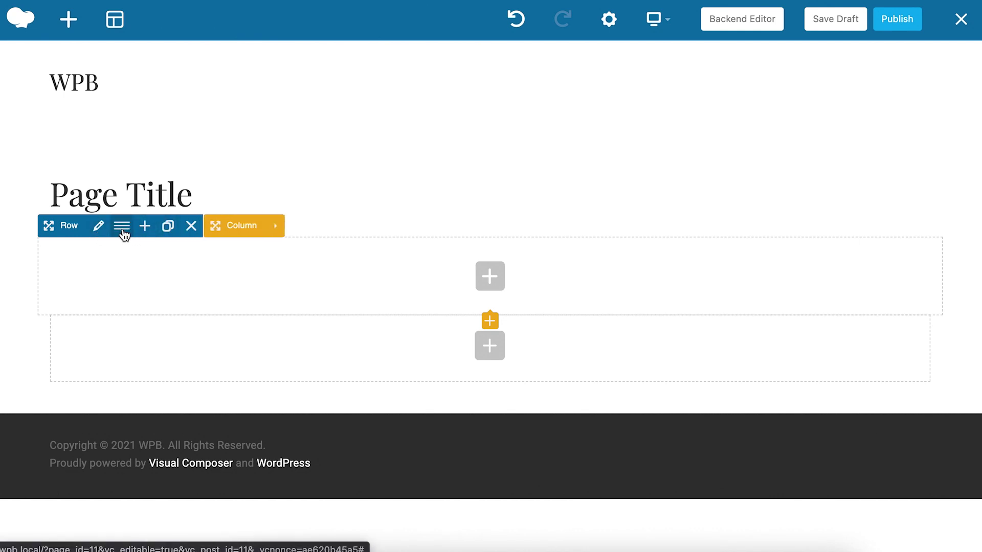
Apply the 1/3 + 1/3 + 1/3 row layout, then add another column to the row
click(121, 228)
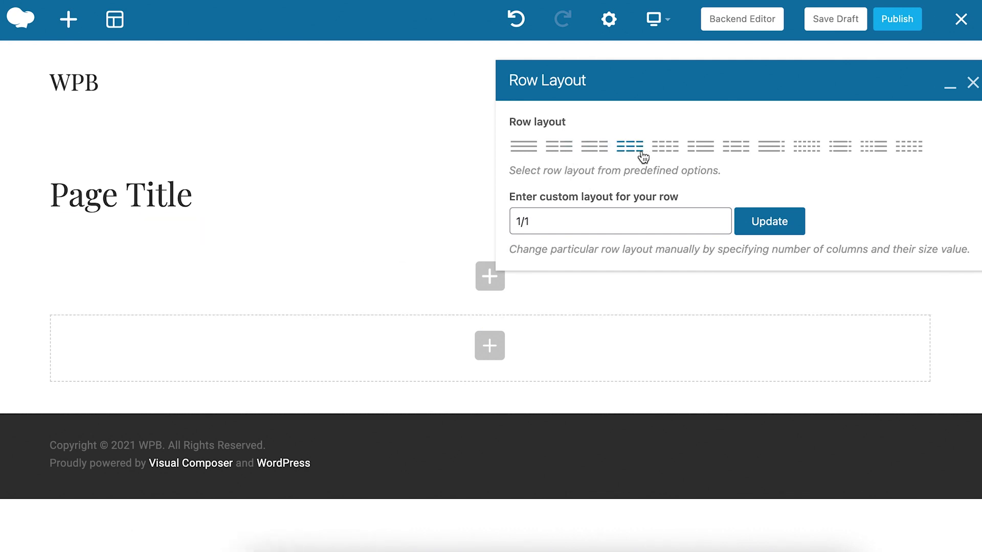
click(559, 147)
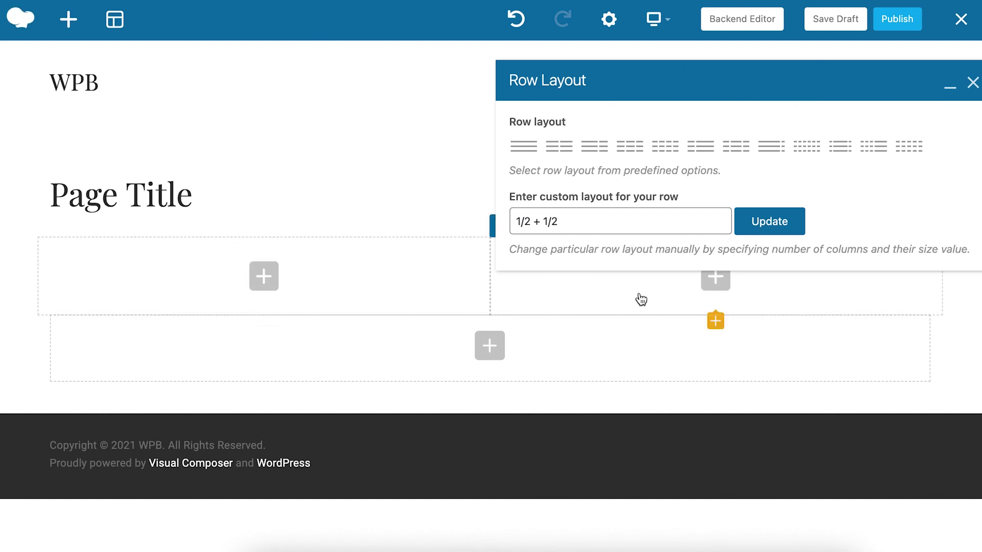
click(630, 146)
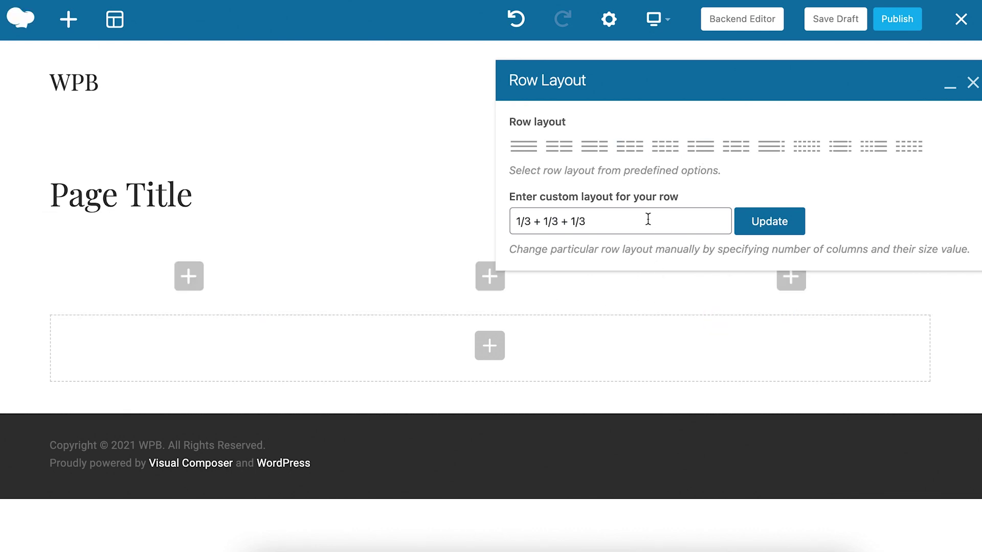
click(973, 83)
mouse_move(190, 277)
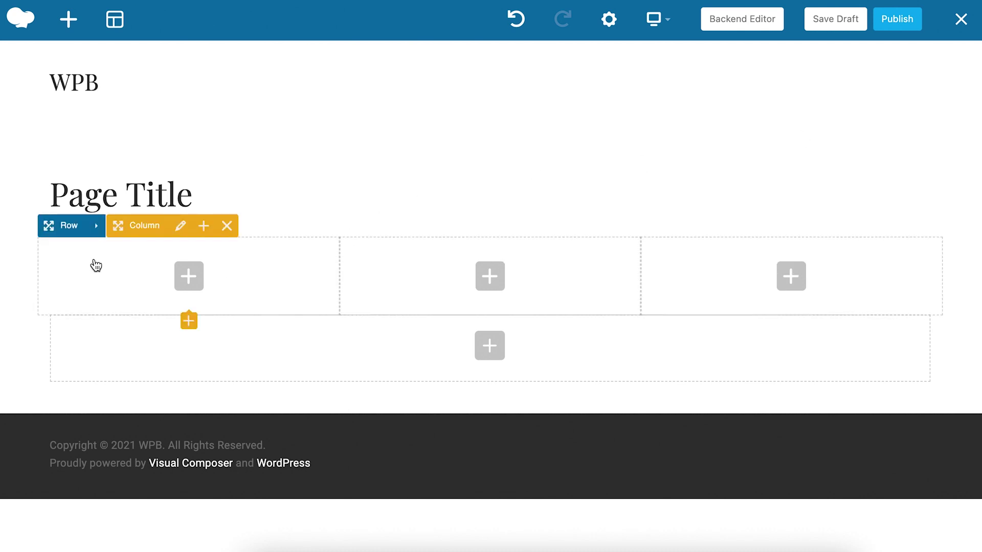
mouse_move(145, 226)
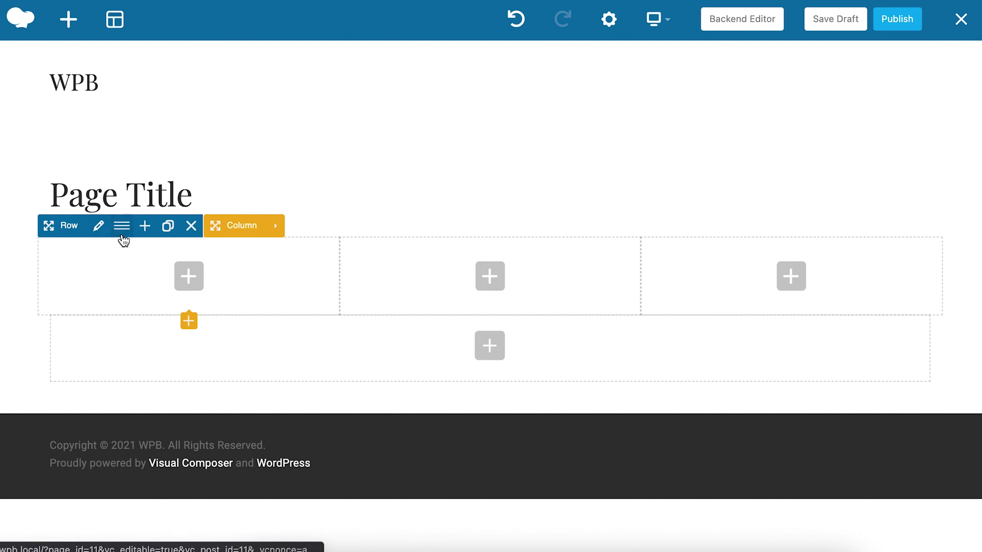
click(146, 226)
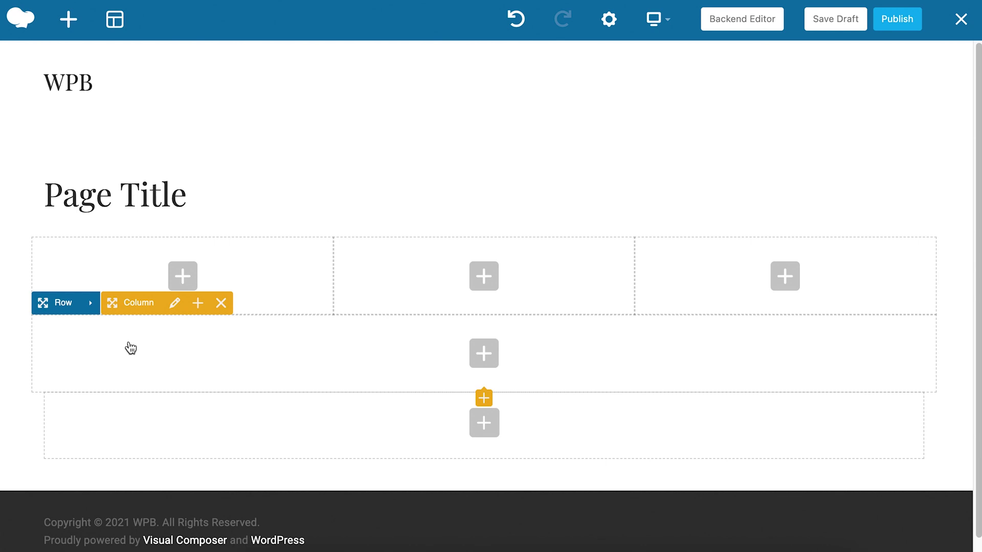
Confirm the 1/3+1/3+1/3+1/1 row layout and open Add Element in the full-width column
click(117, 302)
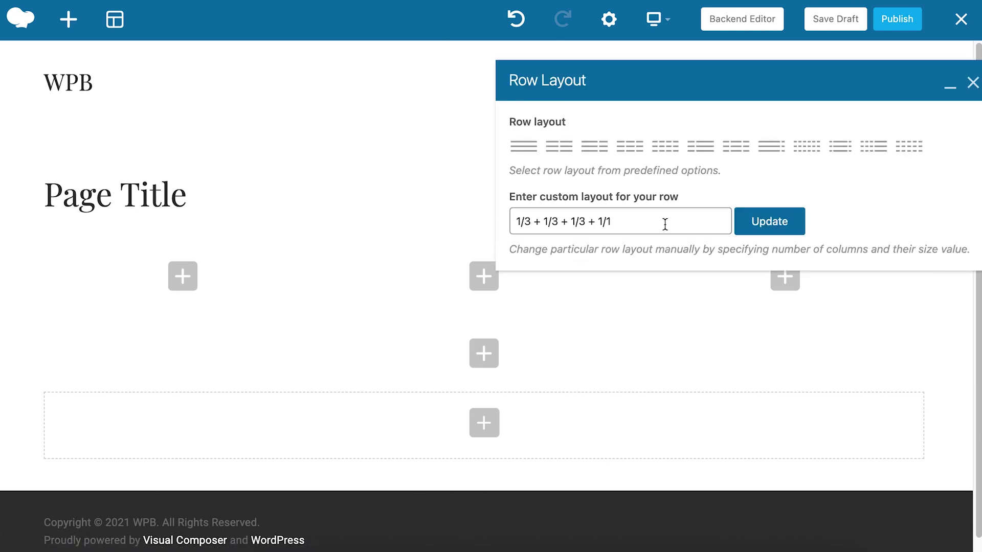
click(973, 83)
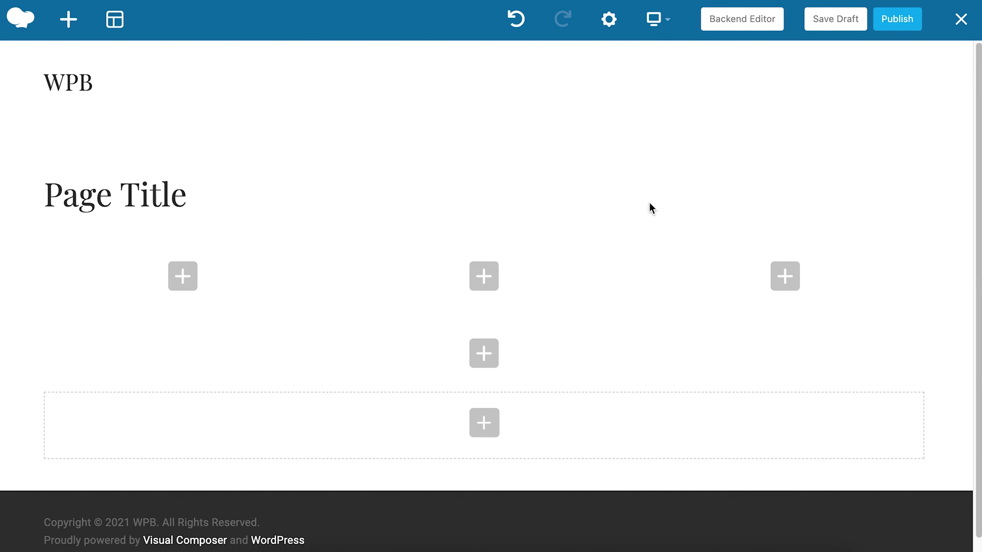
click(483, 353)
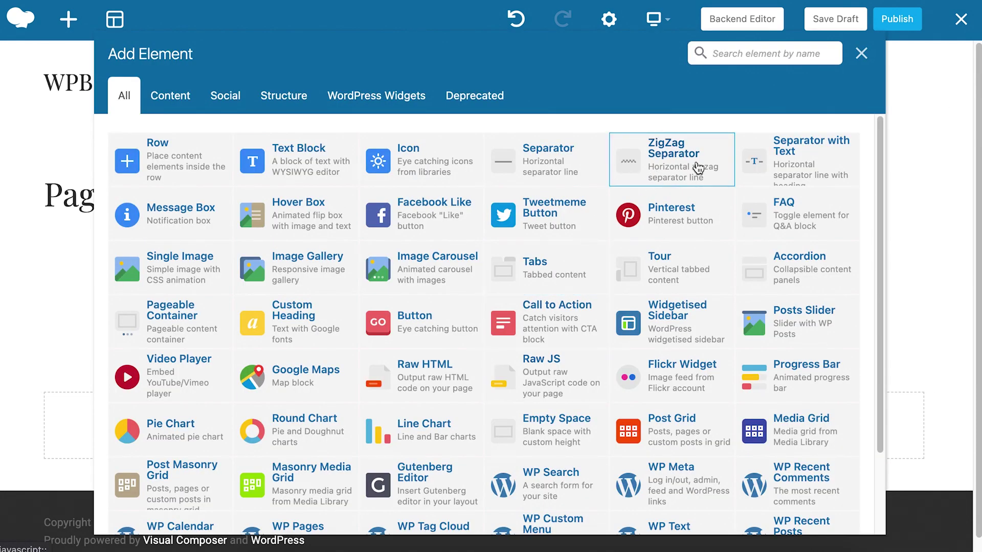